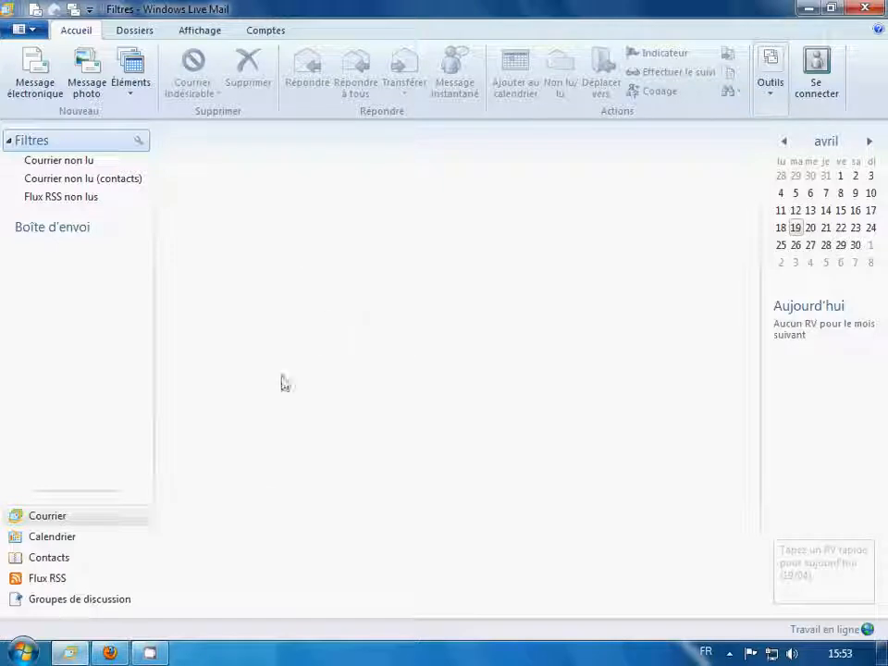
Open the Start menu's full program list and show the Windows Live Mail entry's context menu
click(22, 655)
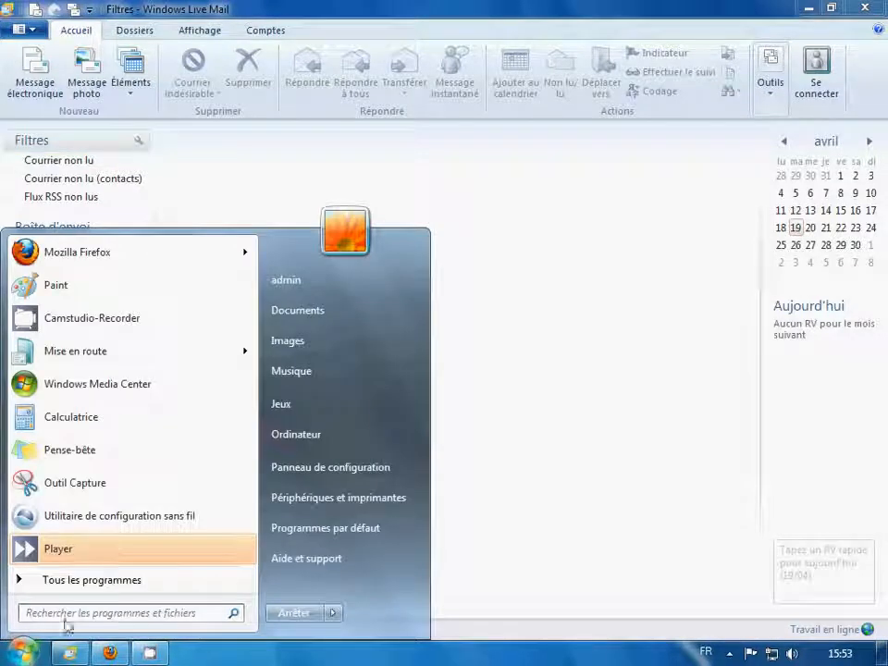
click(69, 581)
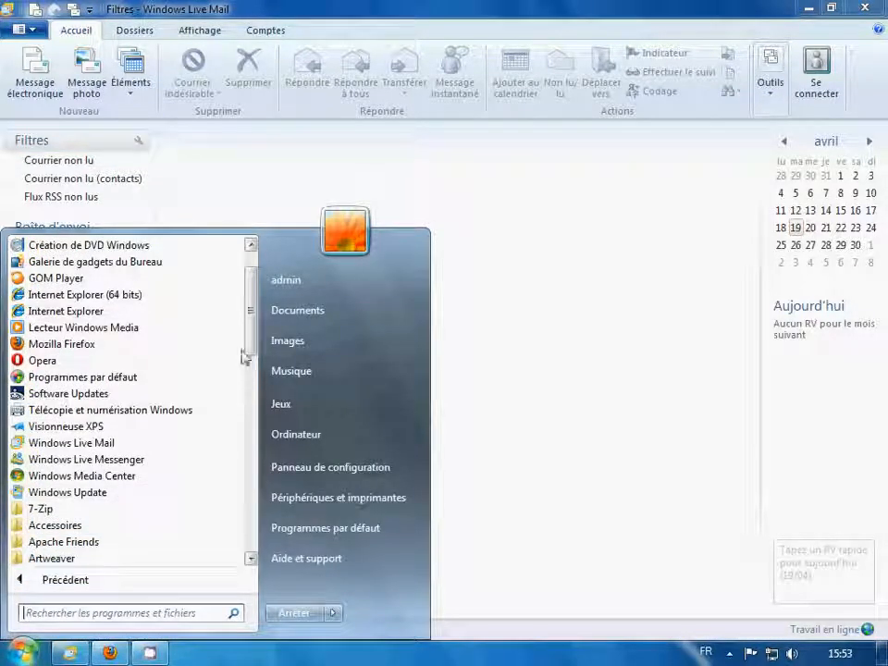
scroll(251, 324, down, 1)
scroll(251, 323, down, 1)
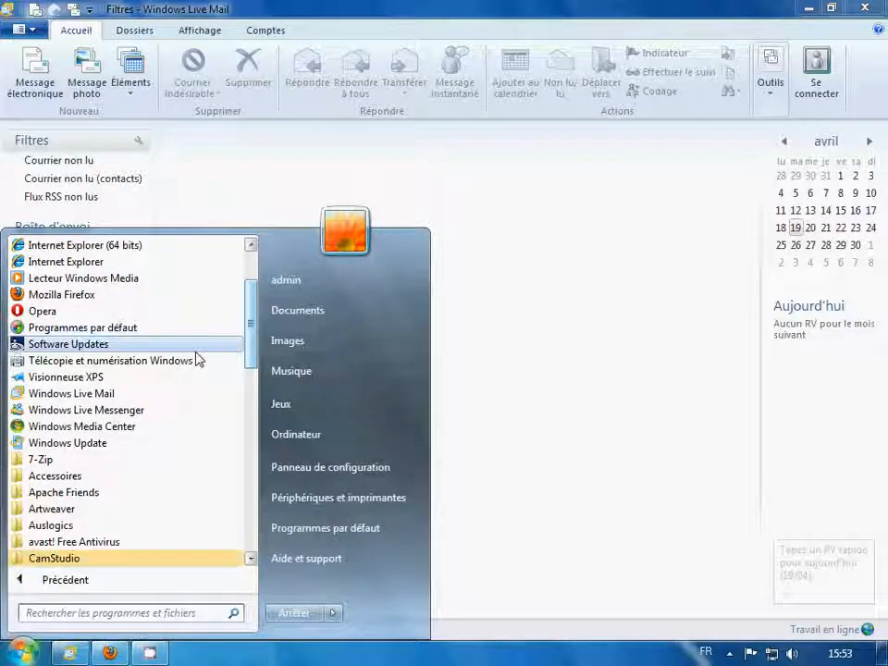
right_click(141, 400)
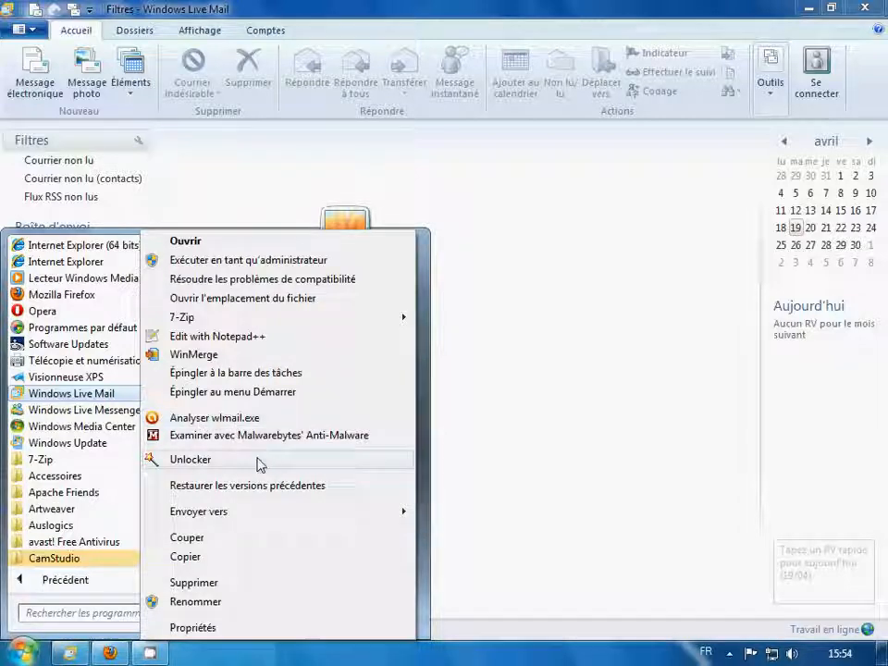
mouse_move(285, 515)
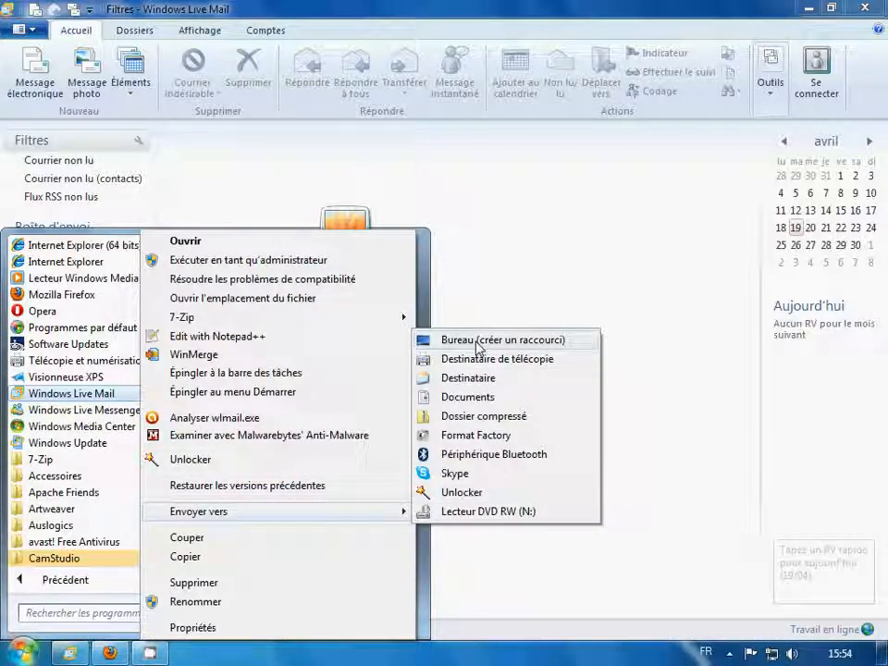
Dismiss the menus and start a new account via Comptes > Adresse de messagerie
click(504, 271)
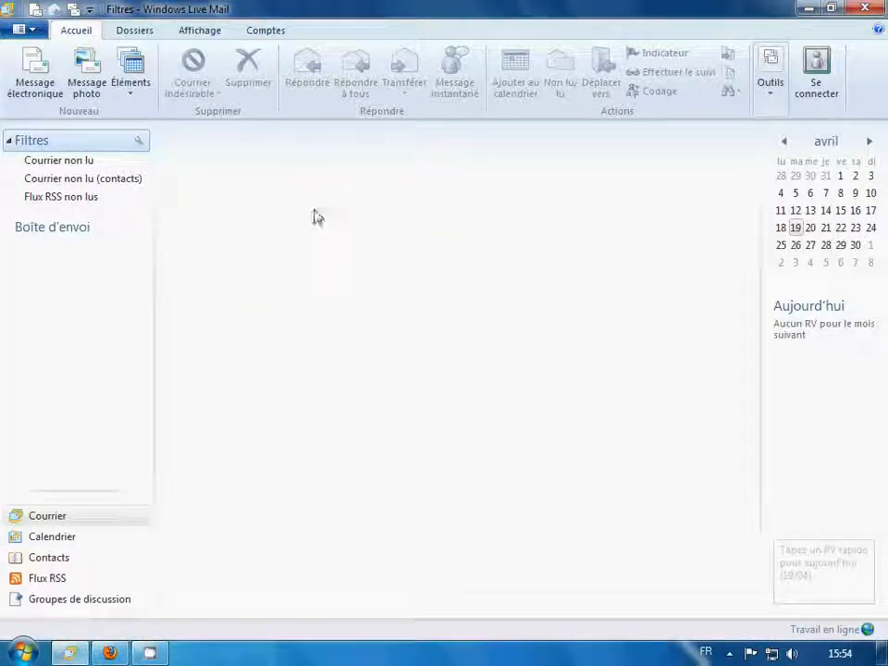
click(269, 33)
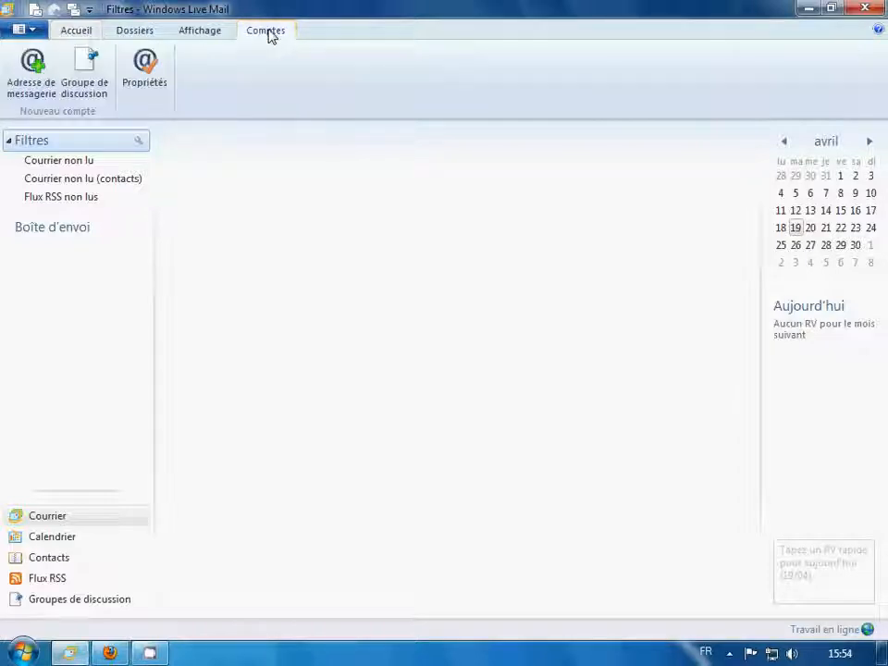
click(29, 83)
Enter the account's e-mail address and password
click(236, 228)
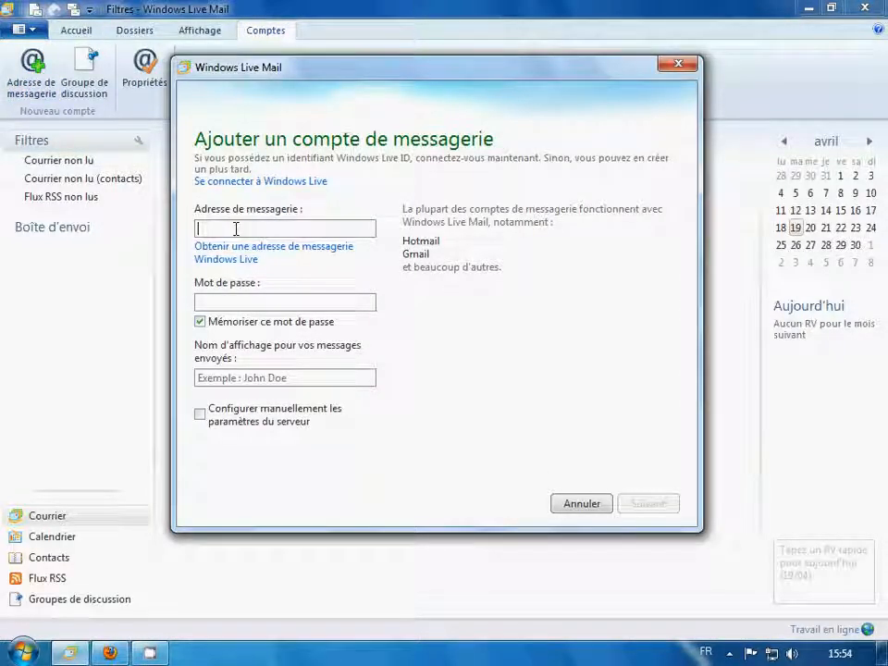
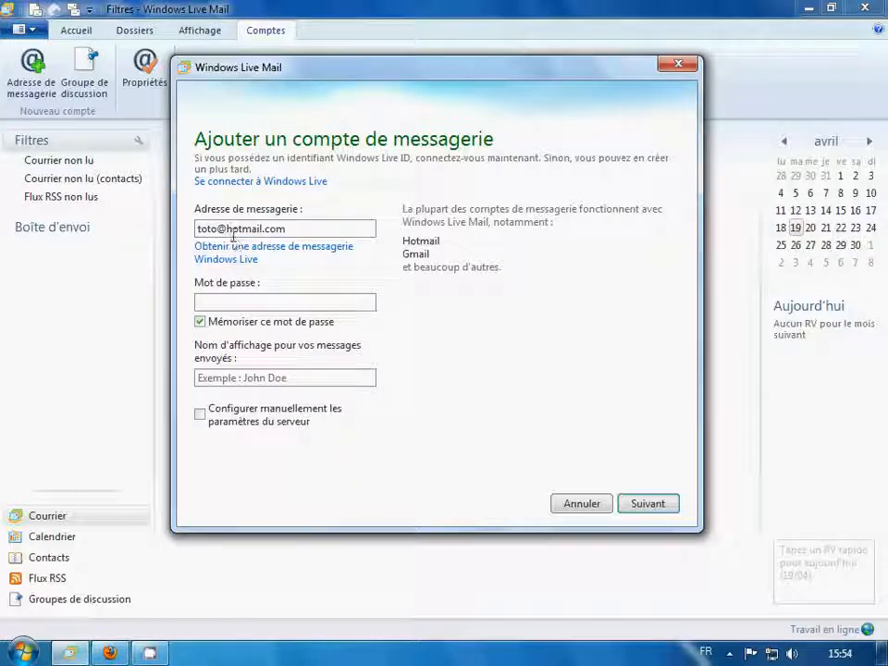
drag(227, 229, 285, 229)
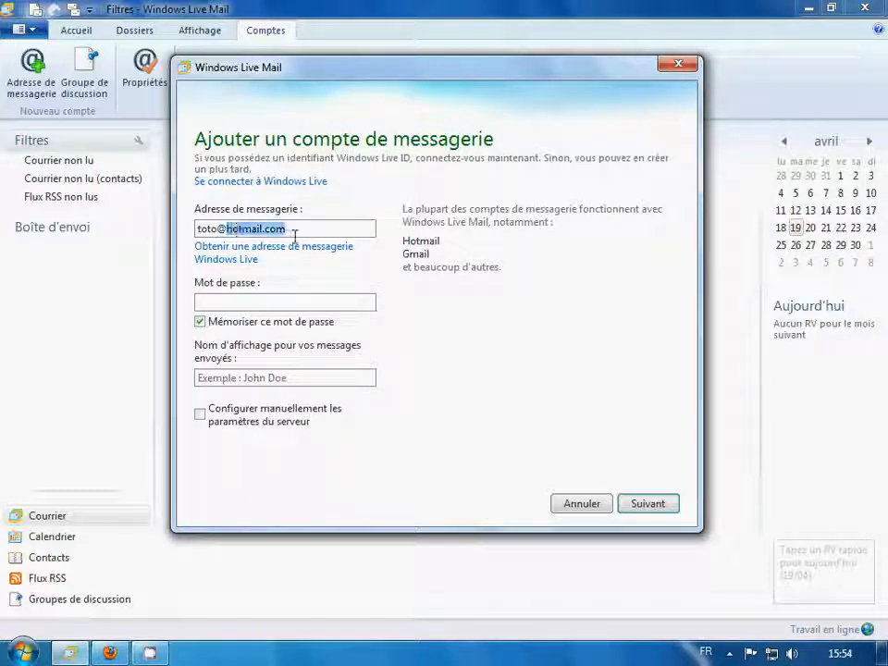
click(259, 298)
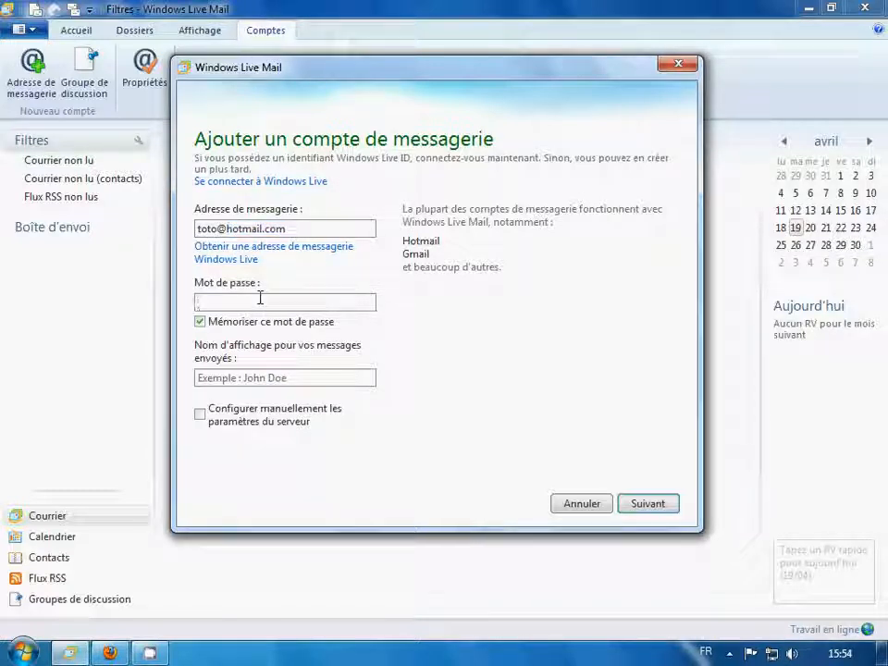
text(••••••)
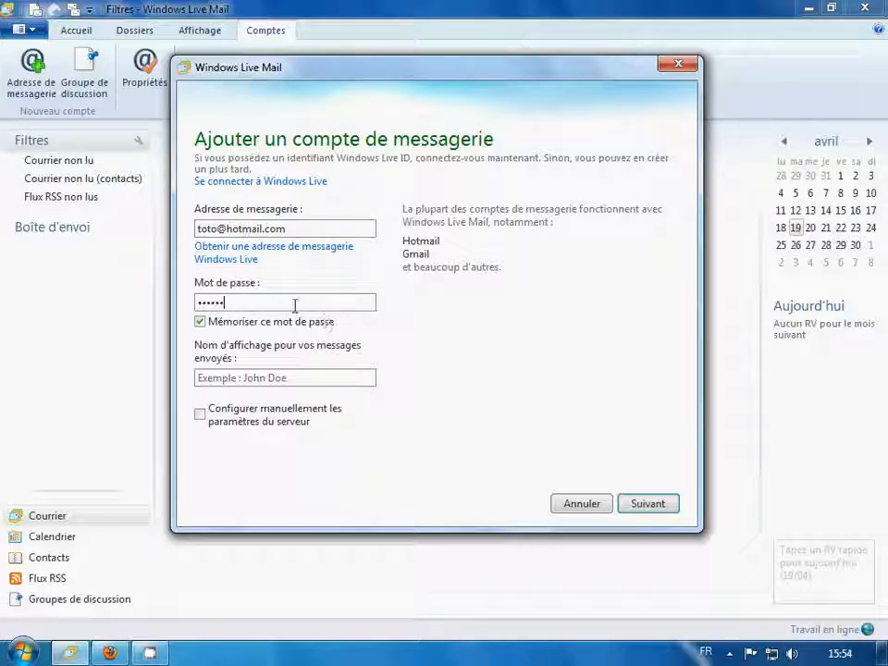
Fill in the sender display name and tick 'Configurer manuellement les paramètres du serveur'
click(292, 378)
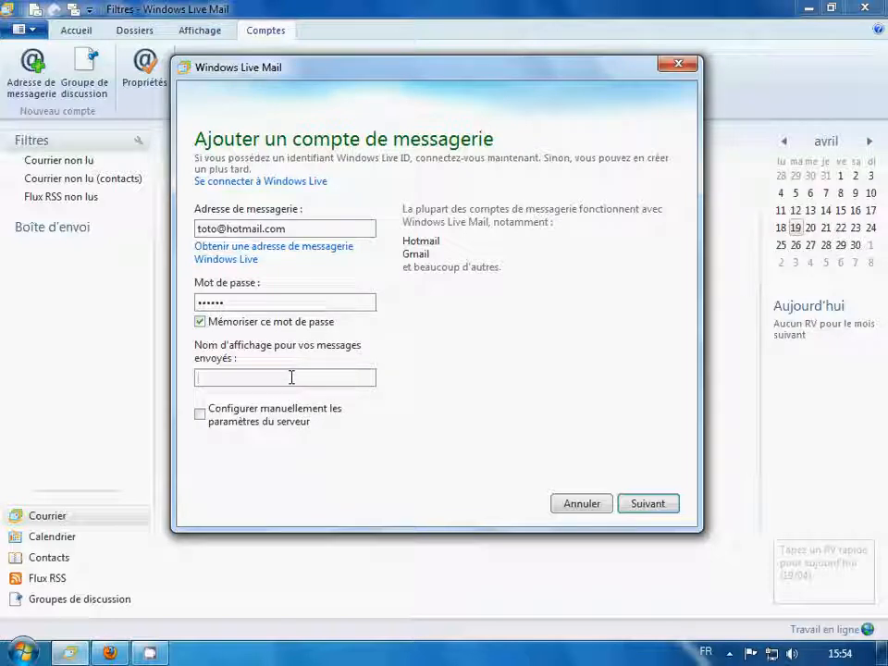
text(T)
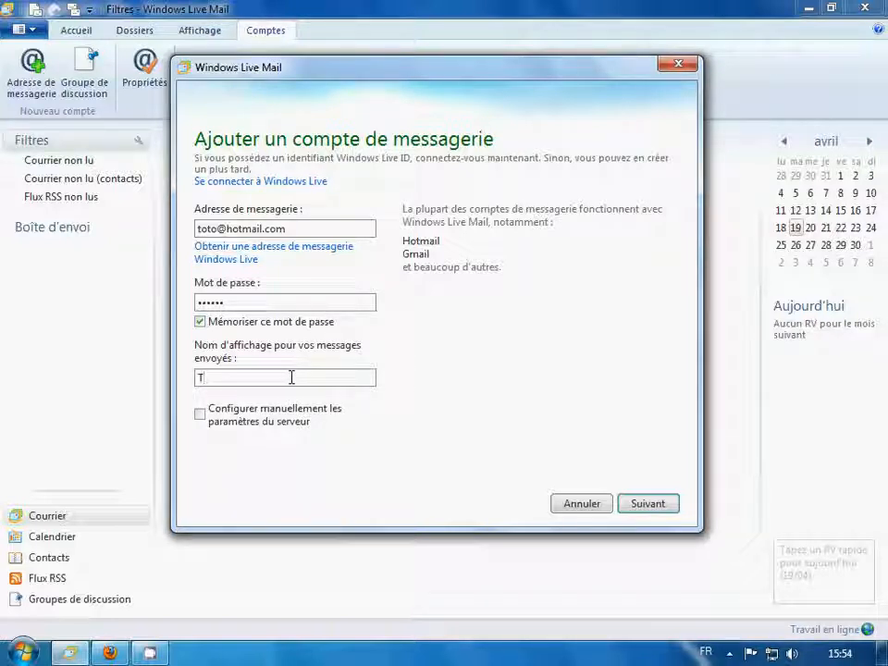
text(oto)
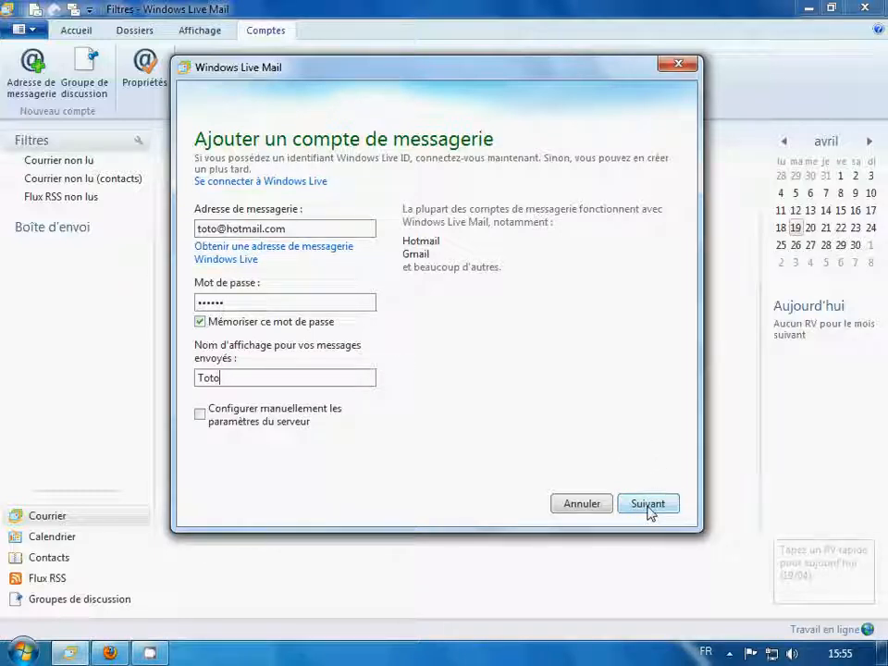
click(200, 417)
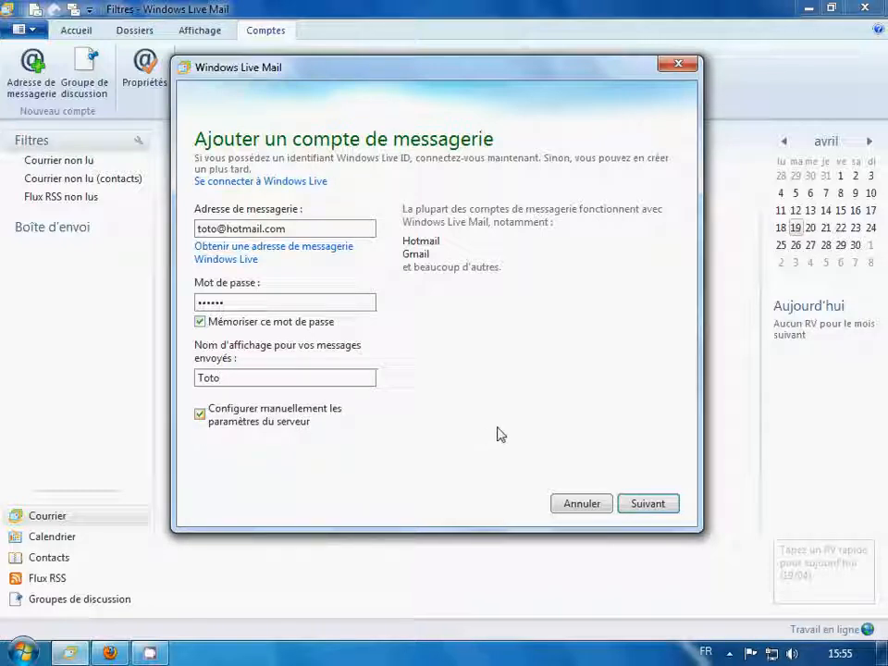
Continue to the server settings and enter pop.hotmail.com as the incoming POP server
click(647, 506)
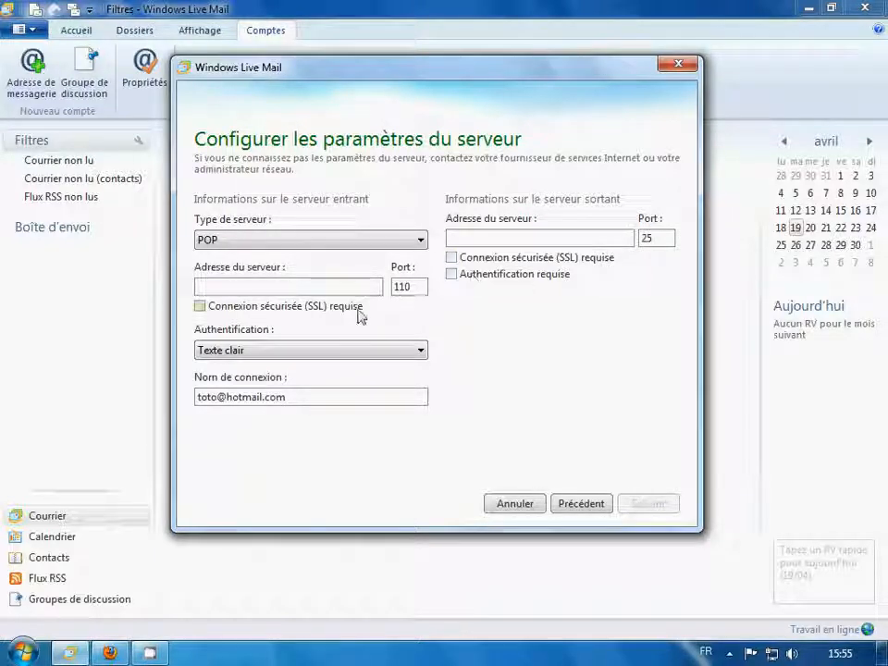
click(331, 289)
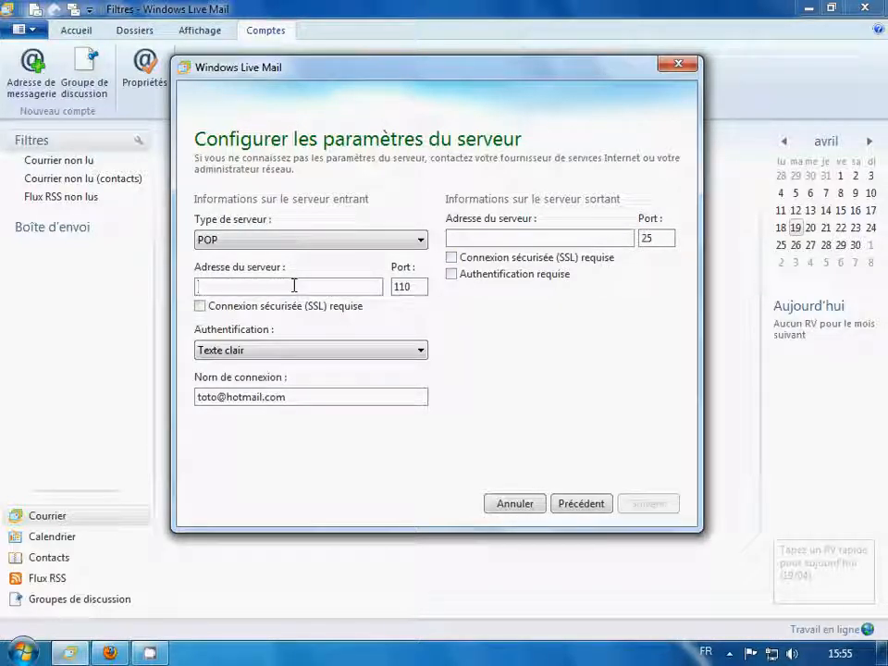
text(pop.h)
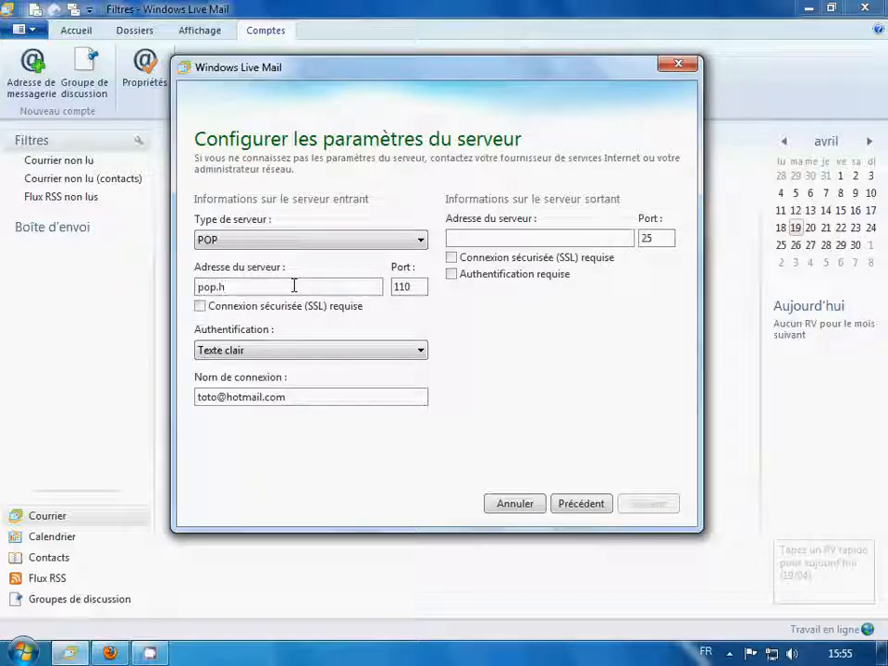
text(otma)
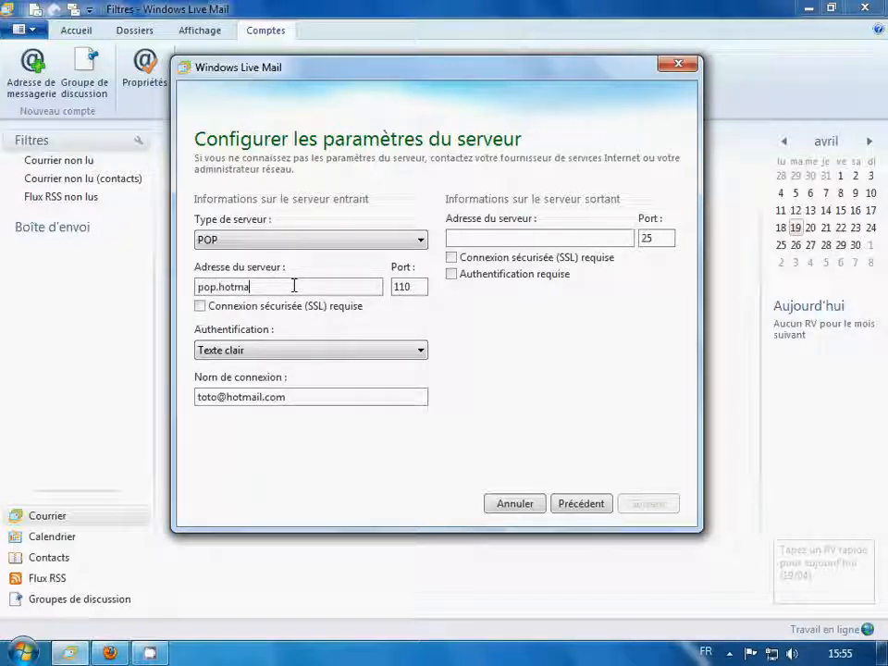
text(il.c)
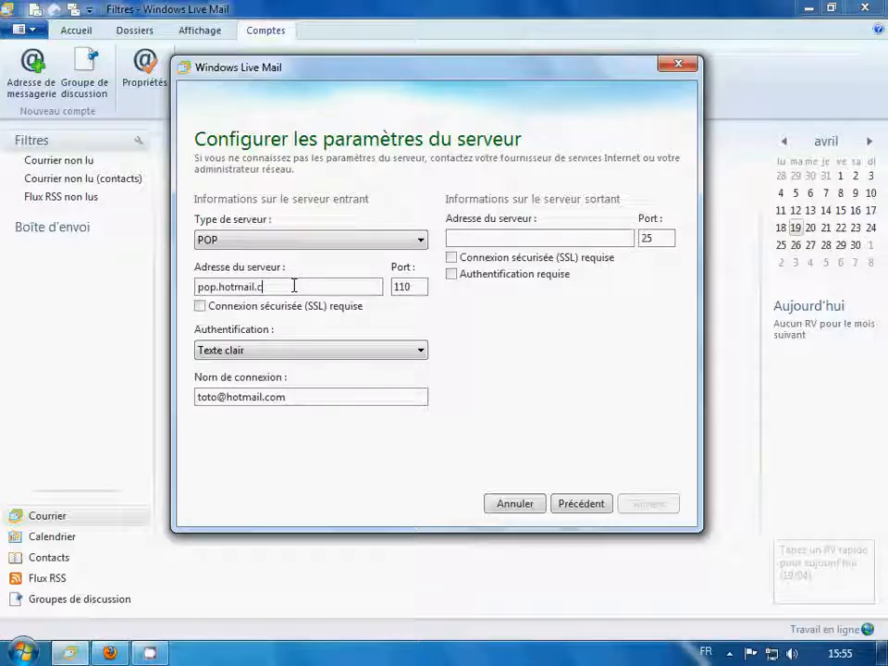
text(om)
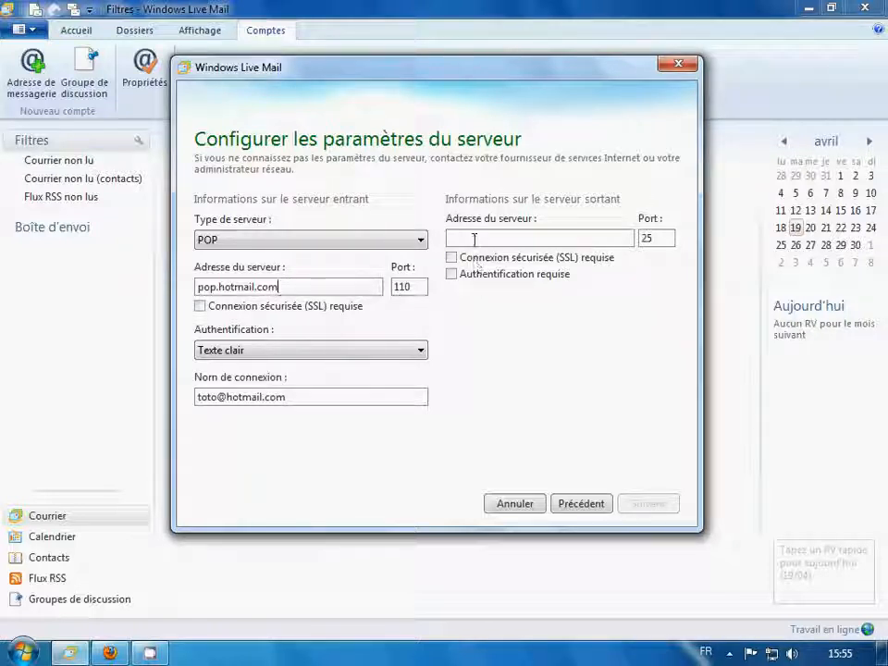
Set the outgoing server to smtp.sfr.fr, replacing orange, and tick 'Authentification requise'
click(532, 238)
text(s)
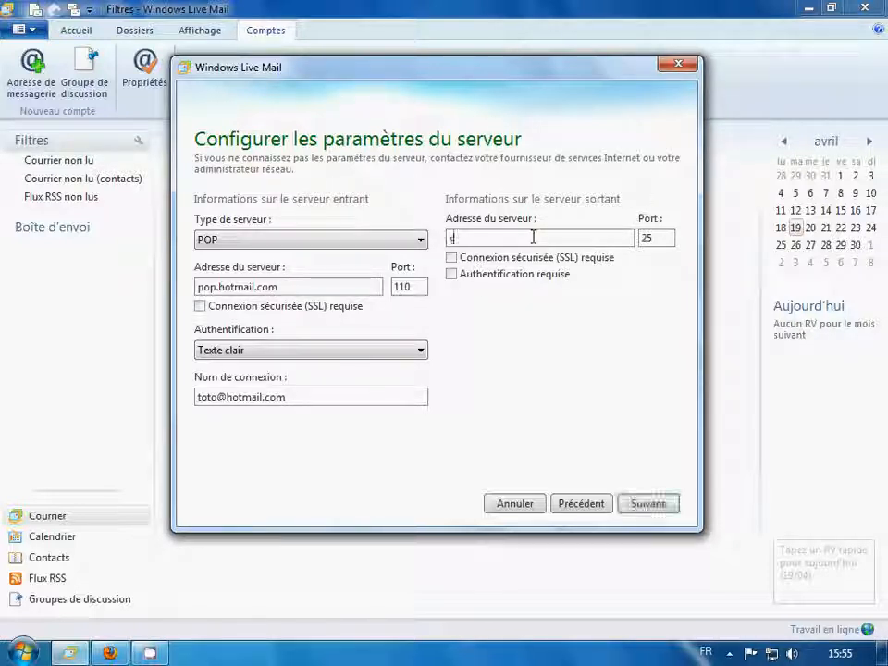
text(mt)
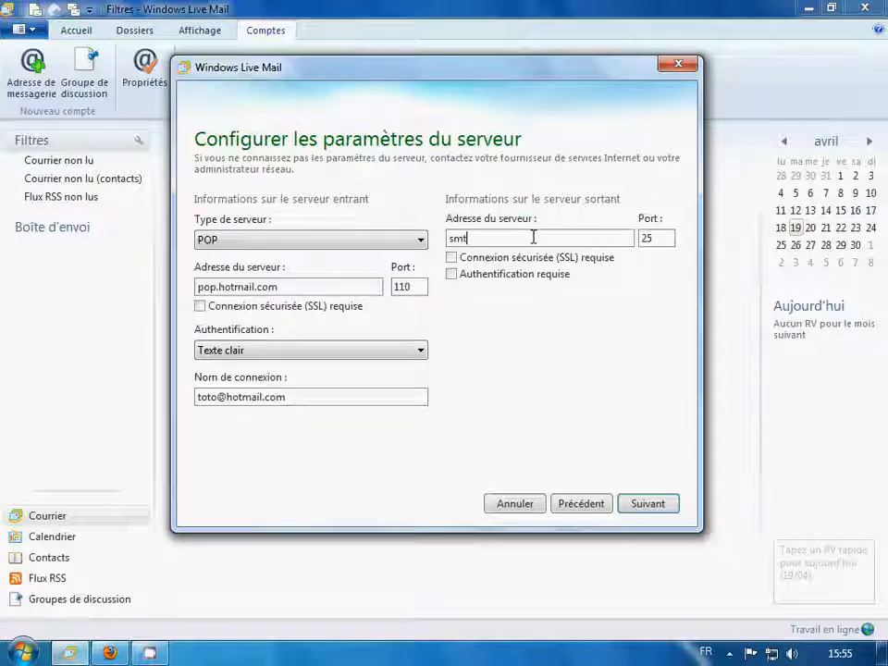
text(p.)
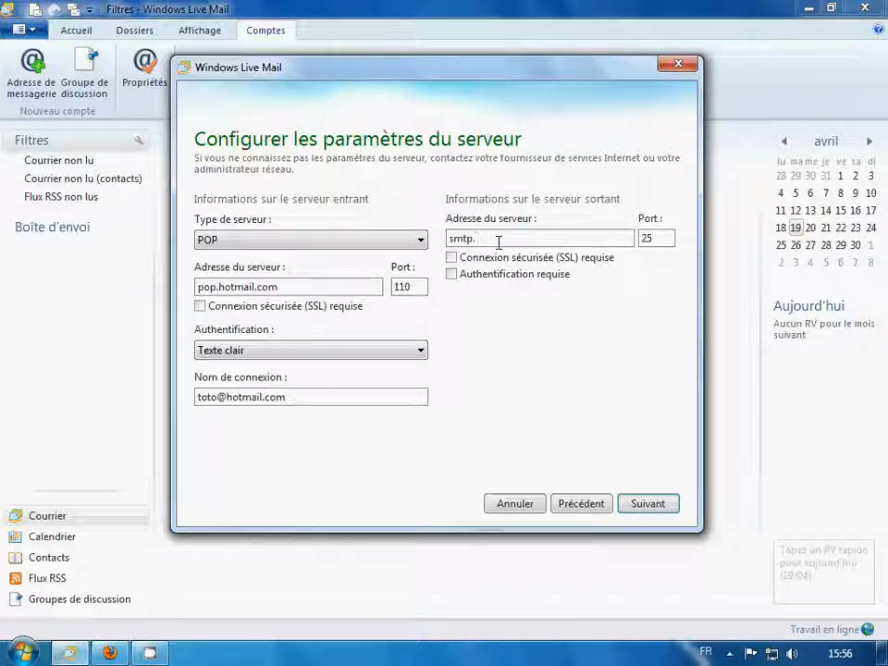
text(or)
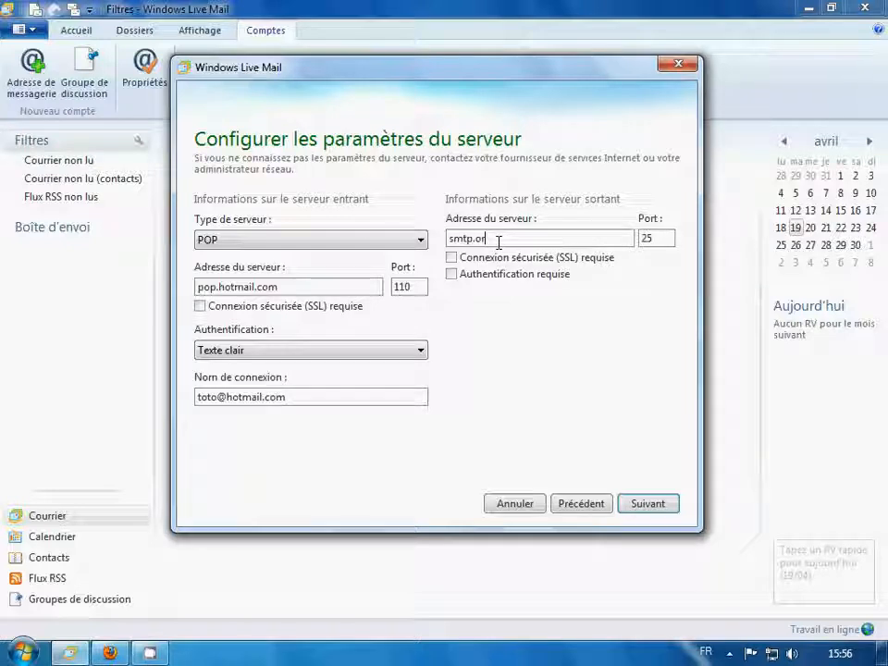
text(ange)
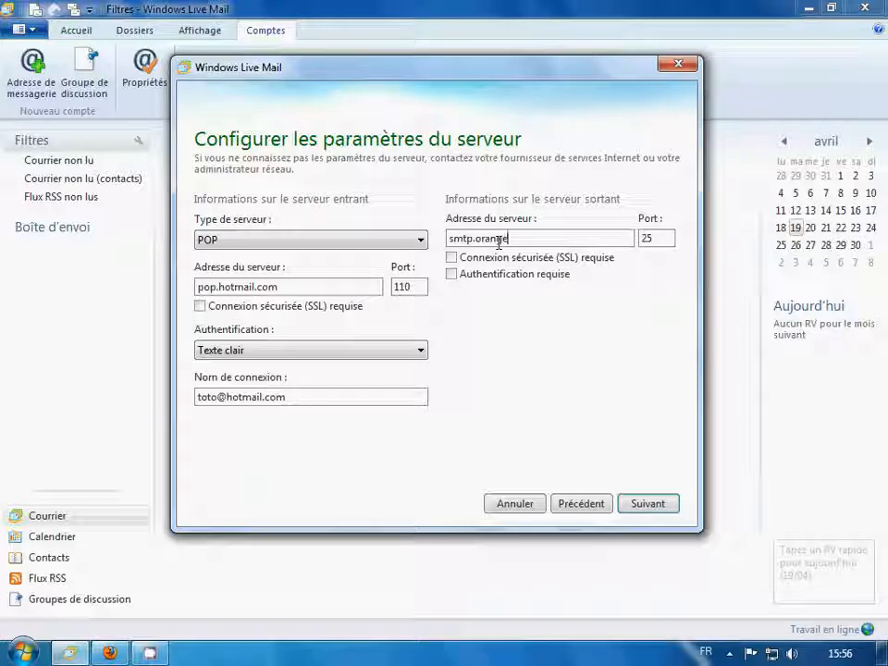
text(.fr)
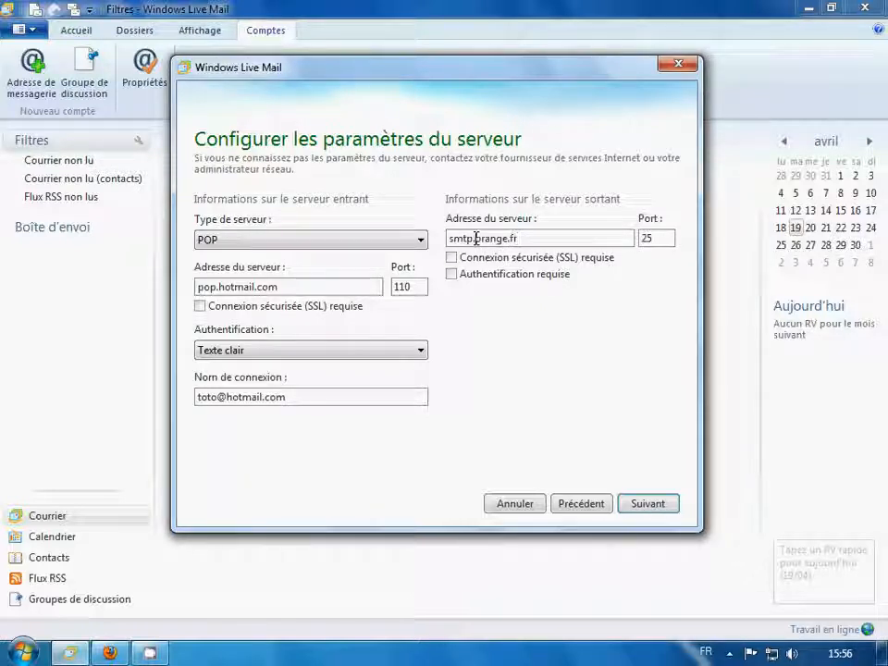
drag(476, 237, 507, 238)
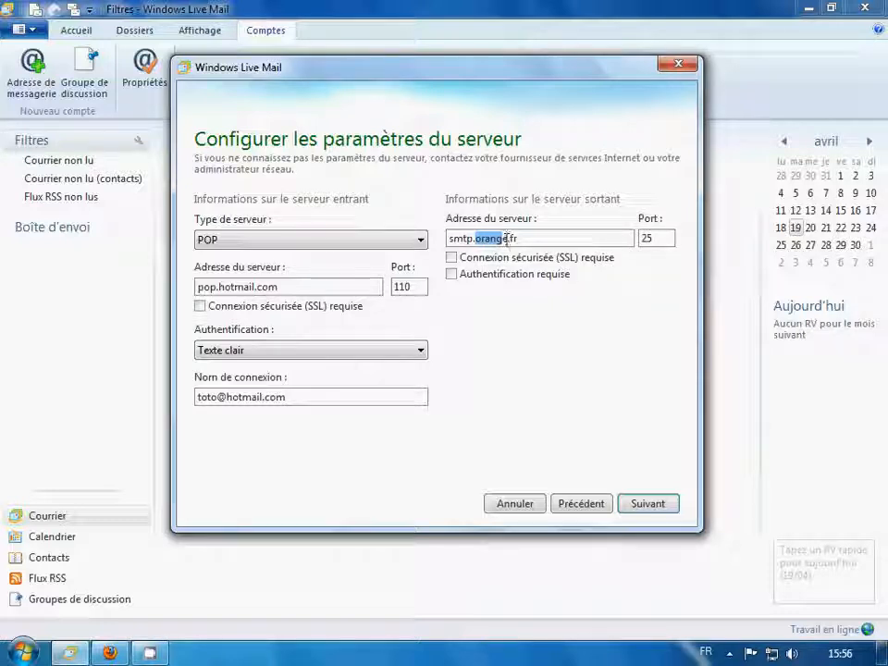
key(Delete)
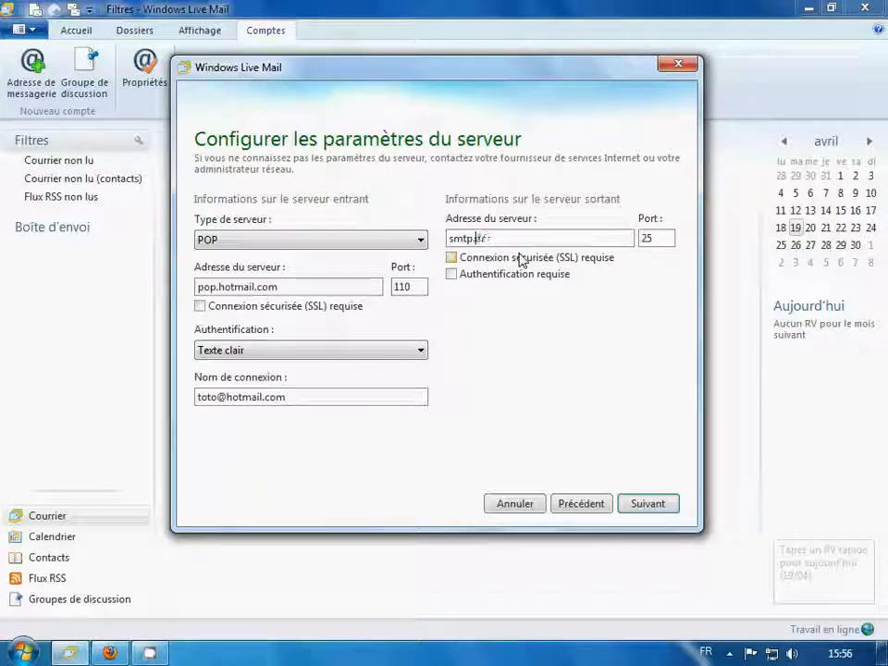
text(sfr.fr)
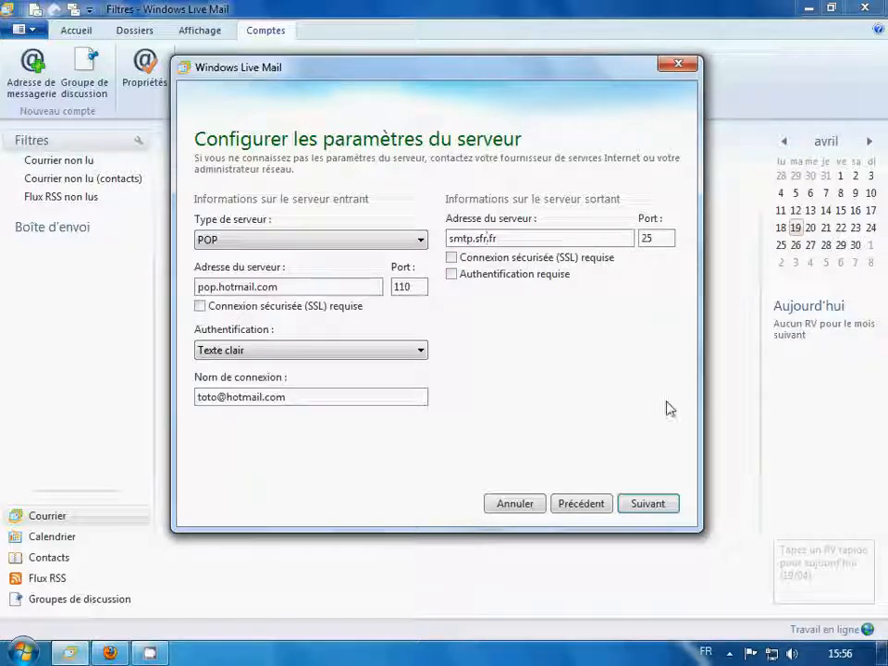
click(452, 275)
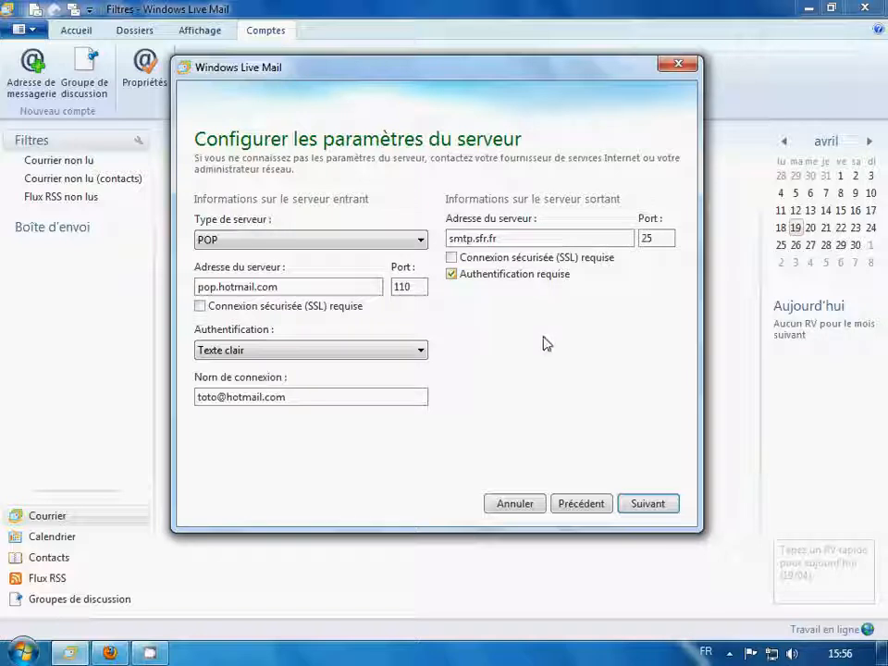